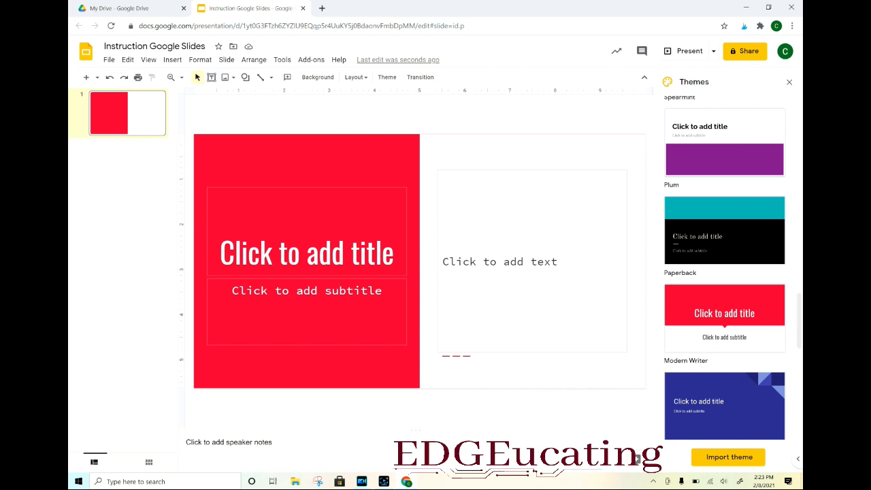
Enter "Text" as the slide title in the title placeholder on the red half.
click(293, 260)
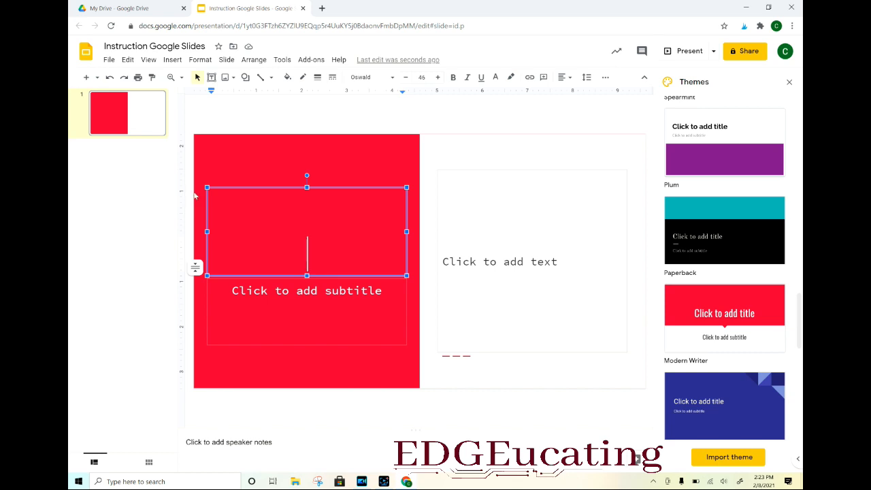
triple_click(218, 237)
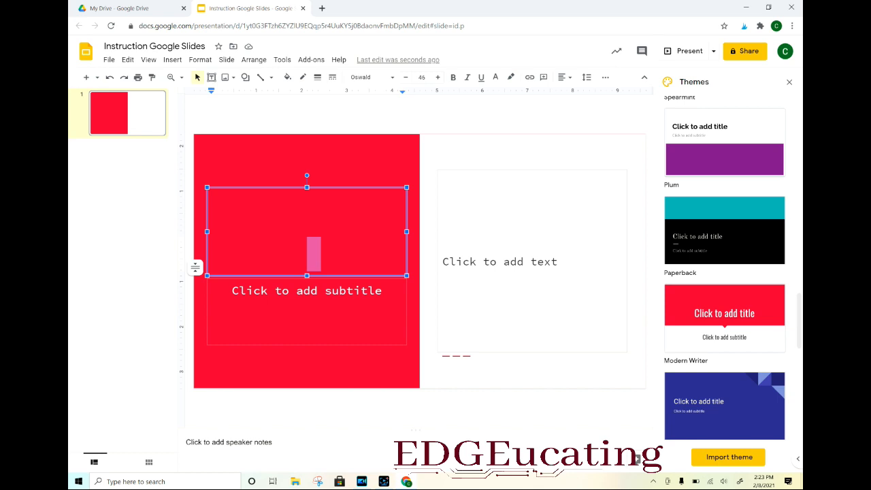
text(Text)
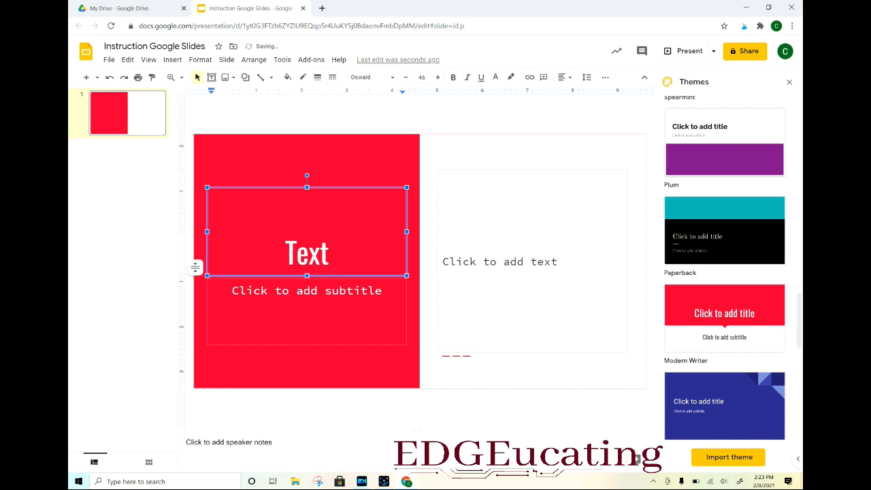
Select the whole title text and try the Comfortaa and Pacifico fonts before setting it to Georgia.
key(Home)
key(shift+Right)
key(shift+Right)
key(shift+Right)
key(shift+Right)
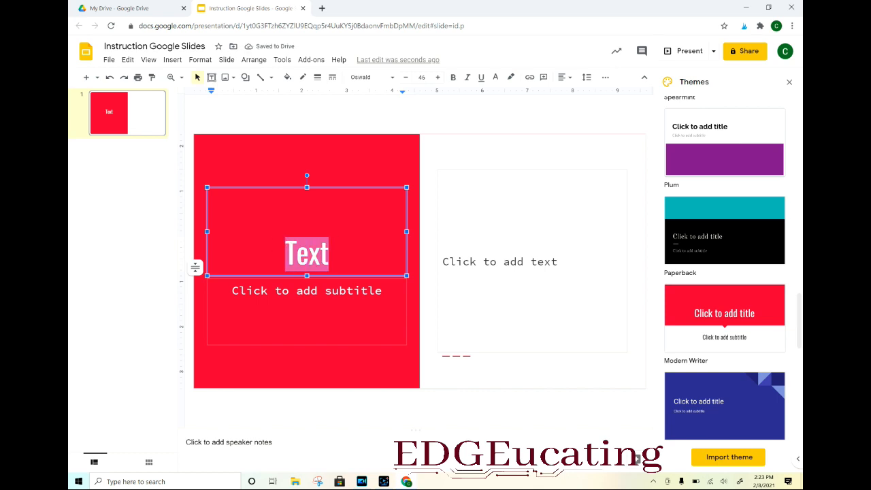
click(383, 78)
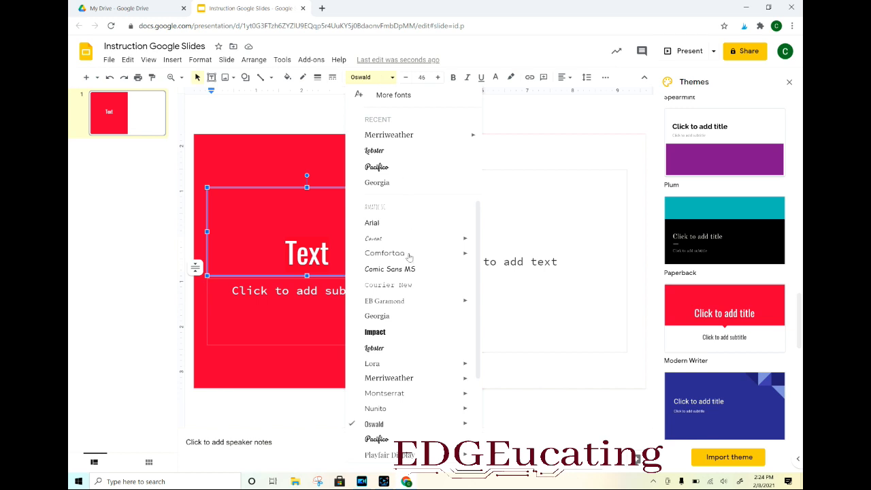
click(385, 253)
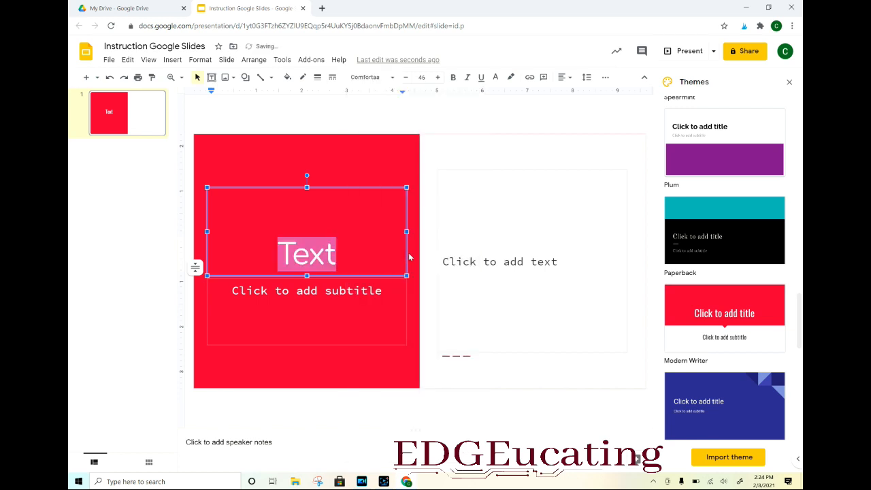
click(379, 75)
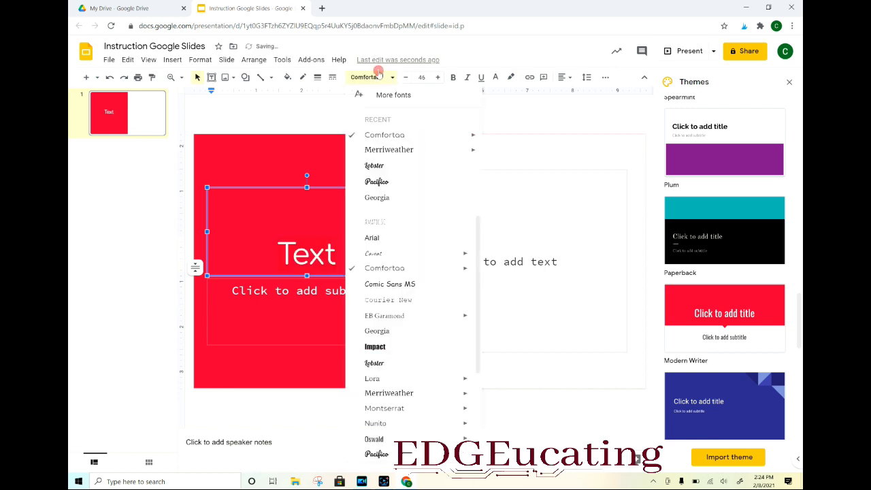
click(385, 182)
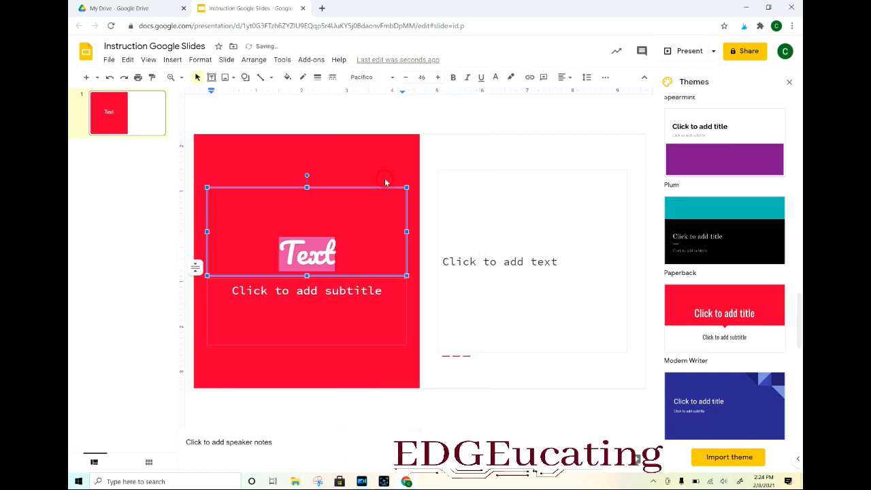
click(385, 76)
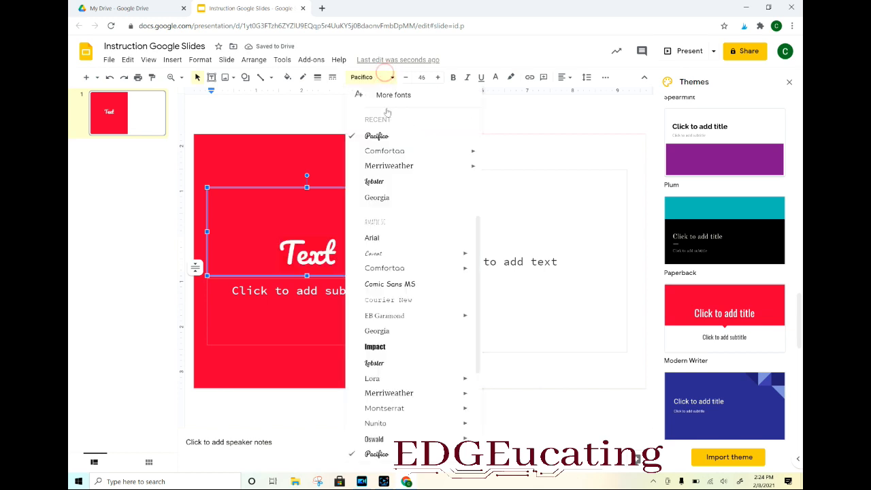
click(398, 335)
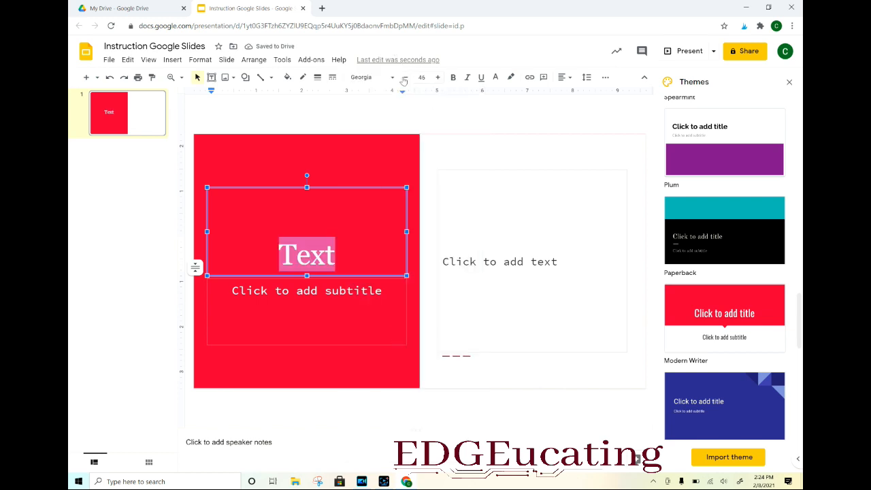
Increase the title's font size to 85.
click(438, 77)
click(438, 77)
click(438, 77)
click(438, 77)
click(439, 77)
click(438, 77)
click(438, 77)
click(438, 77)
click(438, 77)
click(438, 77)
click(438, 77)
click(438, 77)
click(438, 77)
click(438, 77)
click(438, 77)
click(438, 77)
click(439, 77)
click(439, 77)
click(439, 77)
click(438, 76)
click(438, 77)
click(438, 77)
click(438, 77)
click(438, 77)
click(438, 77)
click(438, 77)
click(438, 77)
click(438, 77)
click(438, 76)
click(438, 77)
click(438, 77)
click(438, 77)
click(438, 77)
click(438, 77)
click(438, 77)
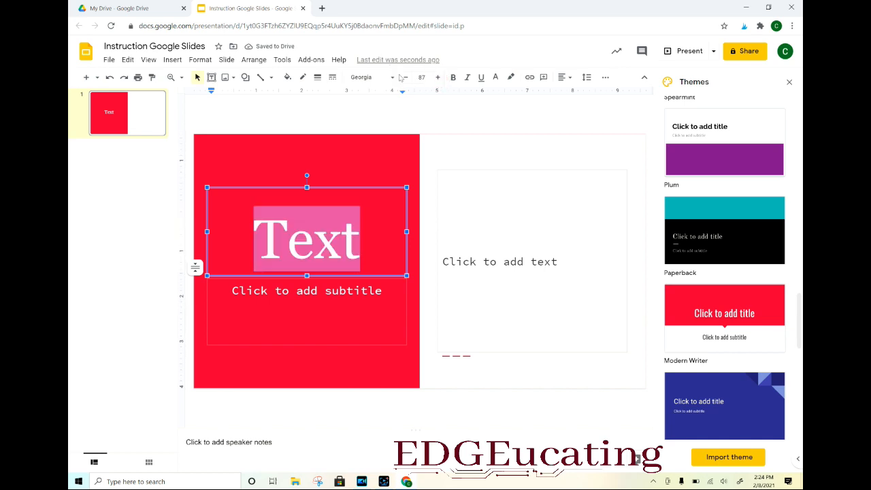
click(405, 76)
click(406, 77)
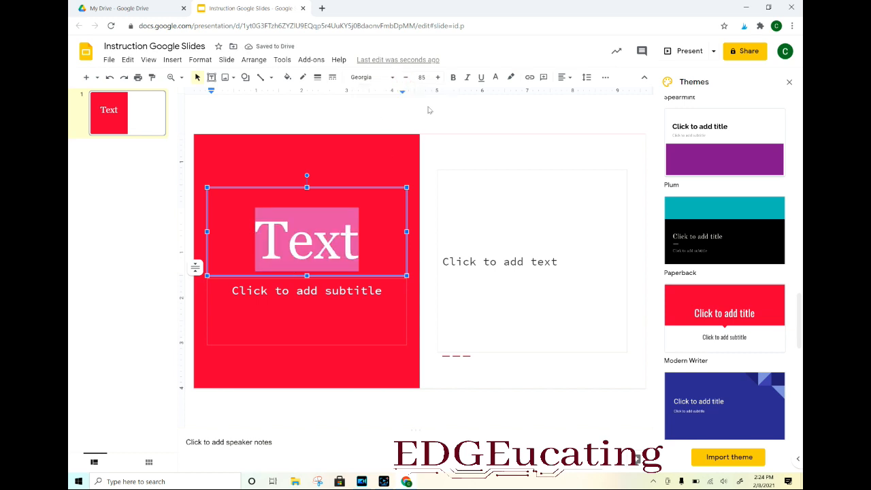
Change the title's text color to black and deselect the title box.
click(495, 80)
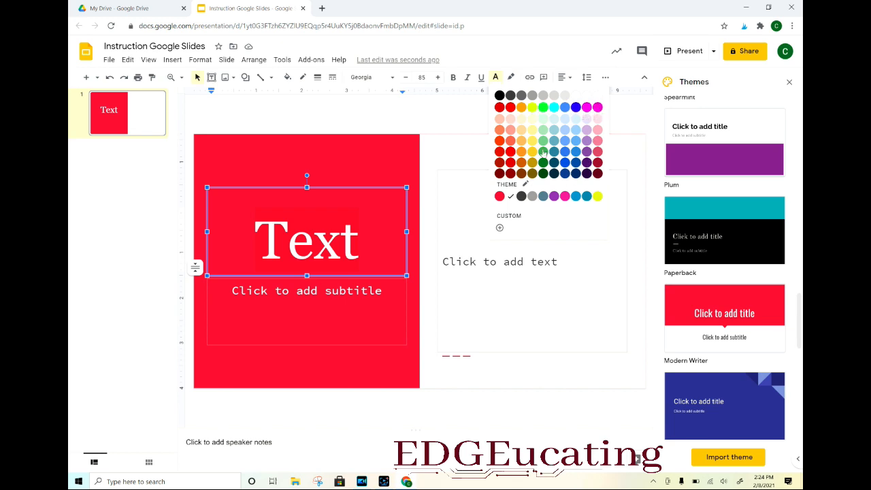
click(499, 95)
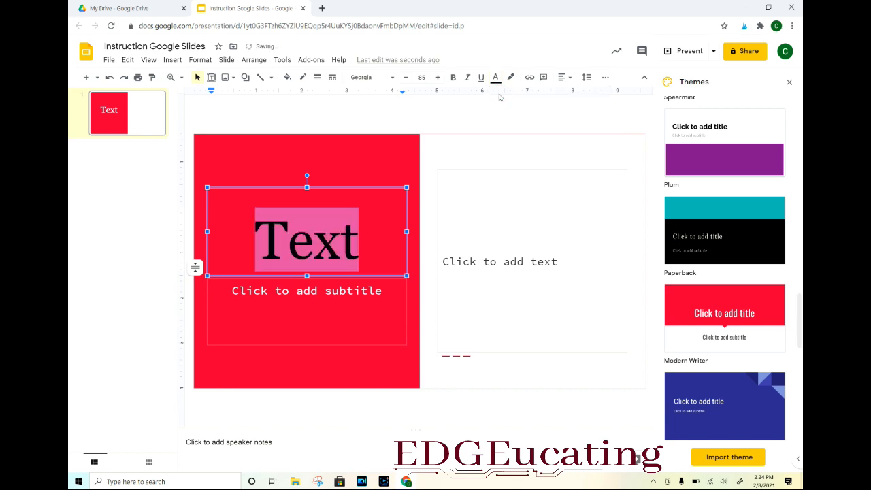
click(422, 119)
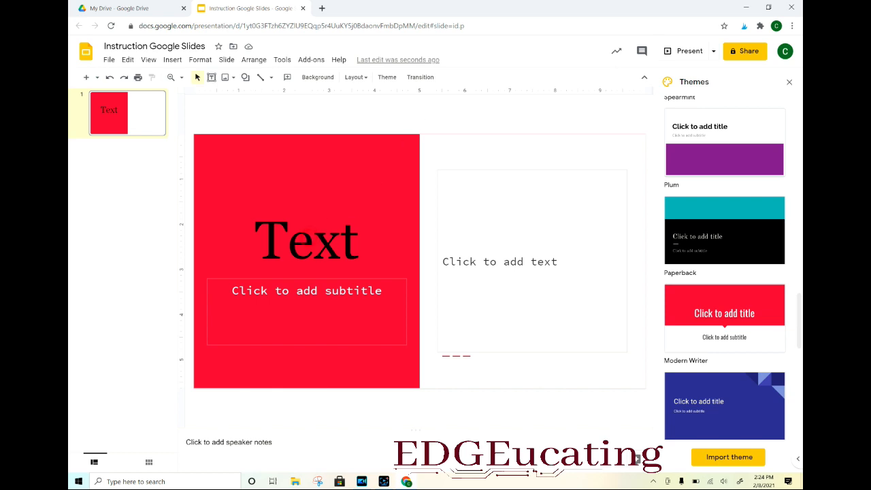
Move the title text box slightly higher above the subtitle, keeping it centered on the red half.
click(307, 241)
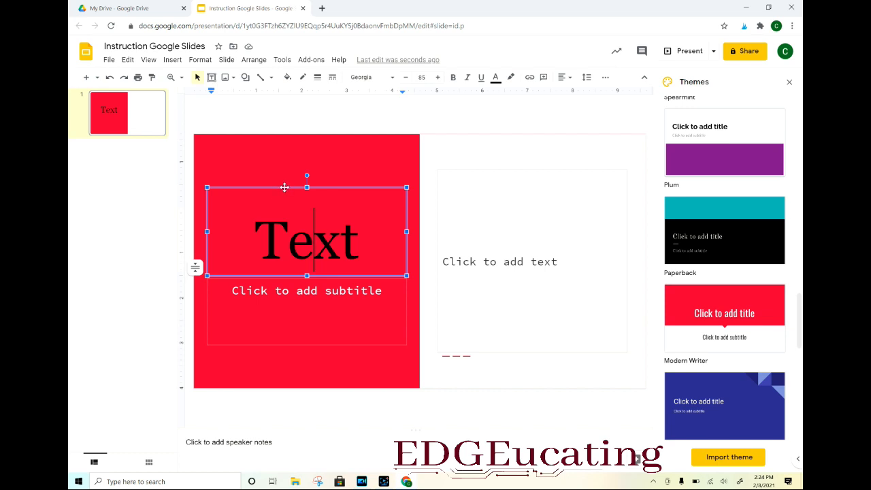
drag(284, 187, 288, 147)
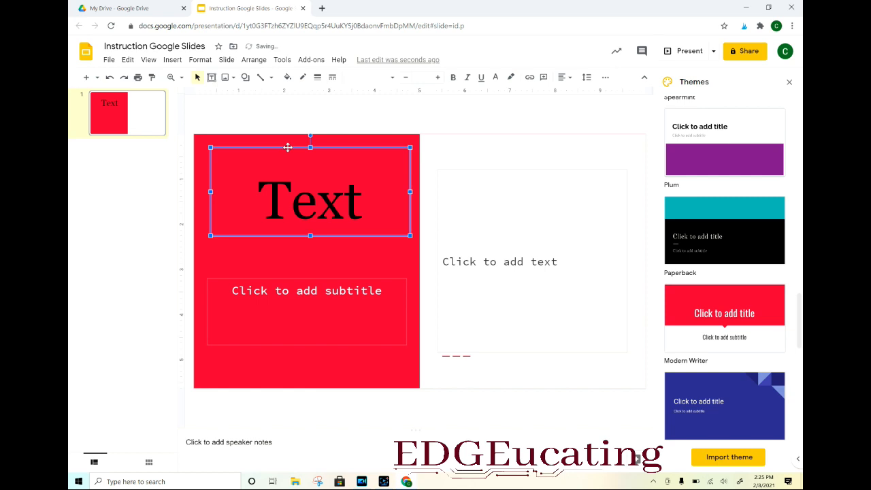
drag(287, 147, 285, 180)
click(342, 110)
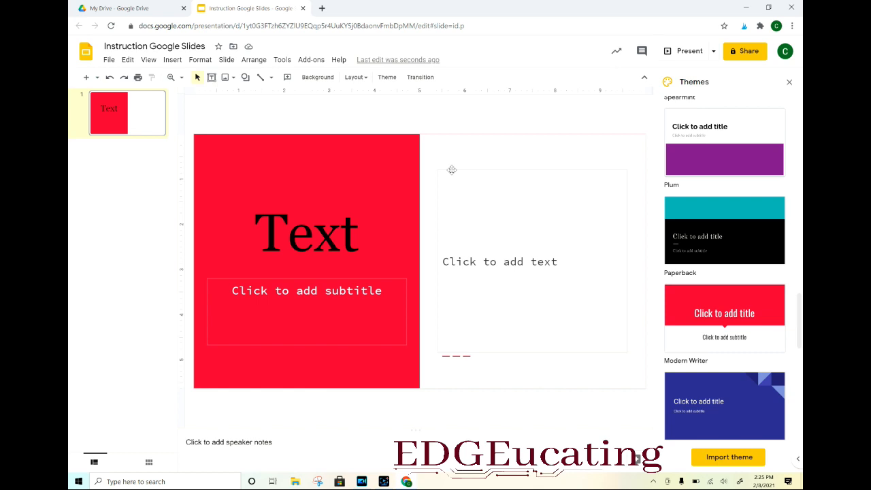
Delete the empty body text placeholder on the white half and close the theme chooser.
click(452, 169)
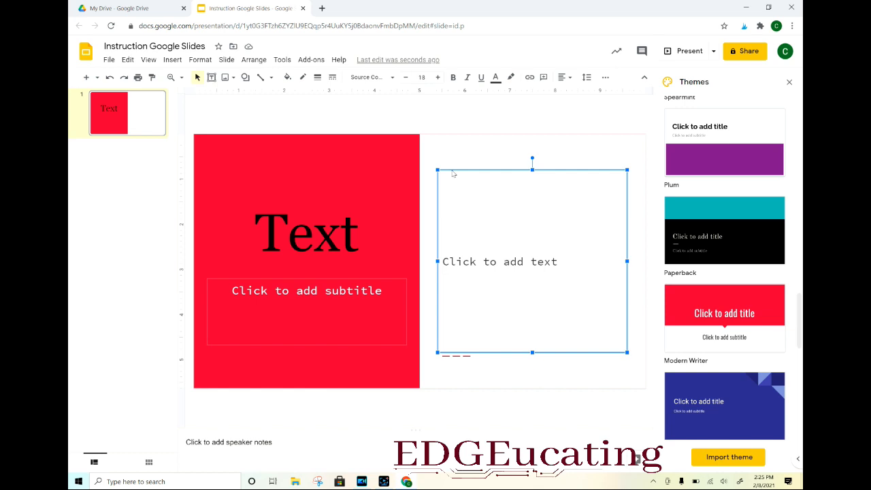
key(Delete)
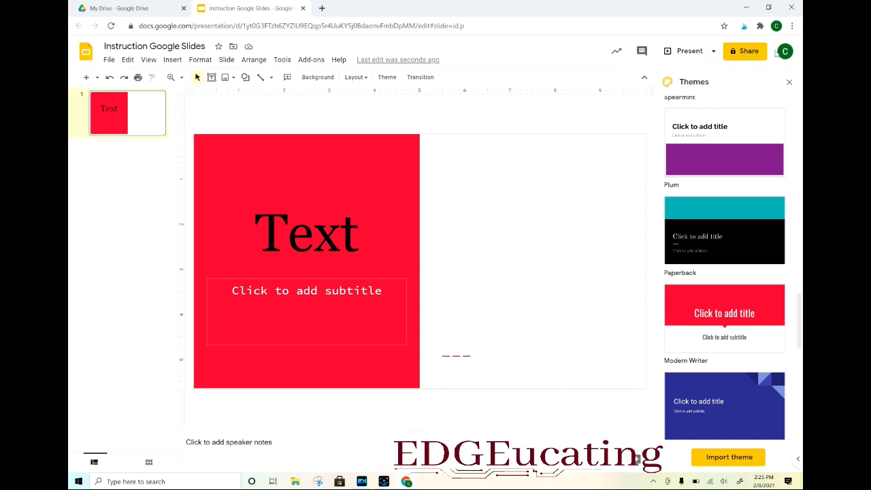
click(789, 82)
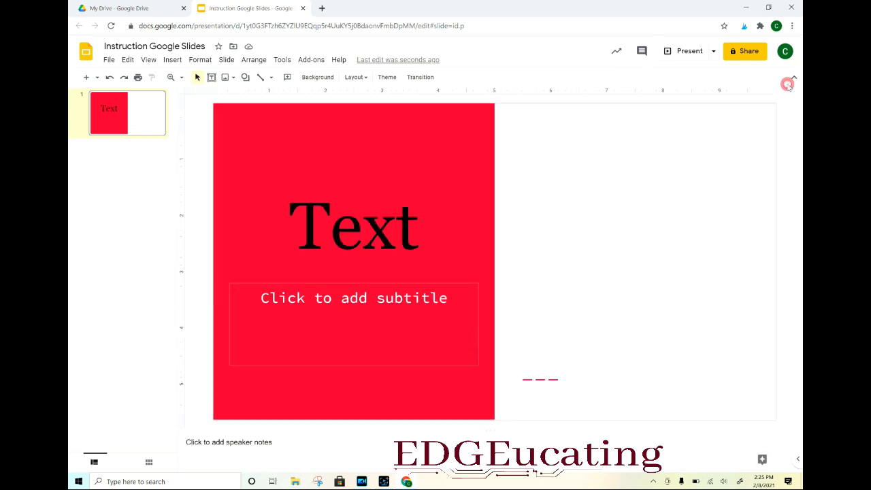
Search the web for images to insert, entering "educational clipart free" and choosing the suggestion "free educational clipart for teachers".
click(170, 61)
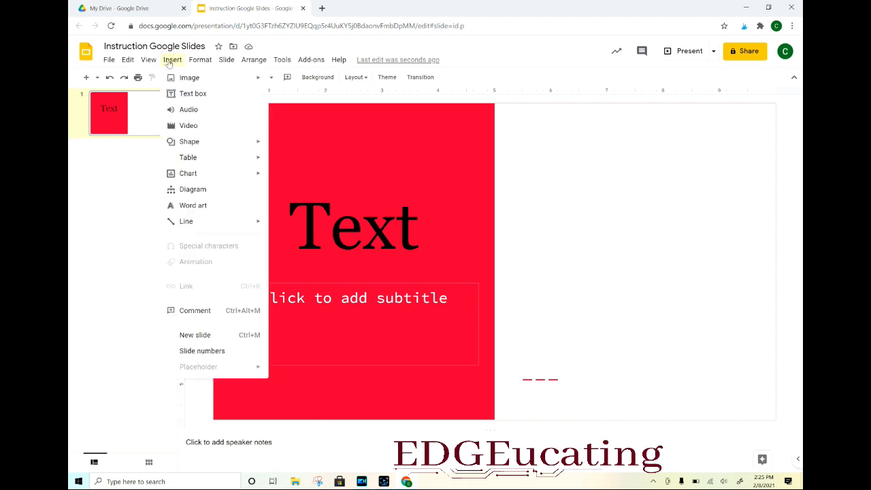
mouse_move(182, 82)
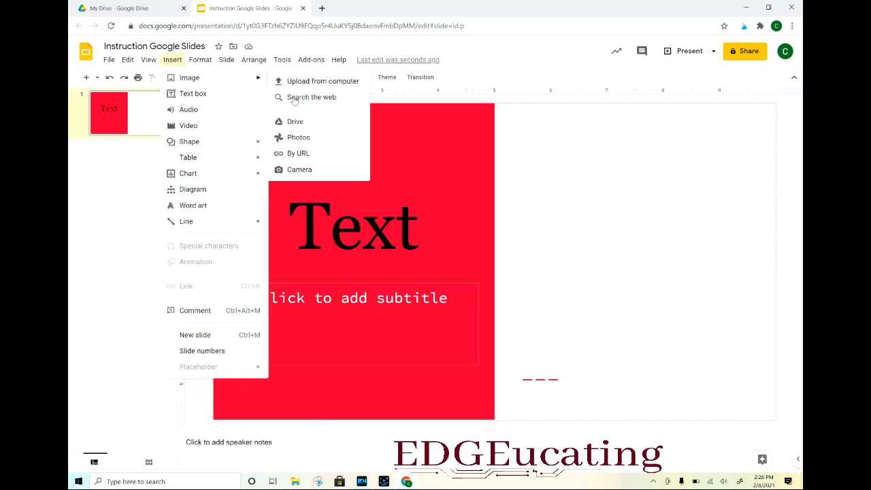
click(294, 98)
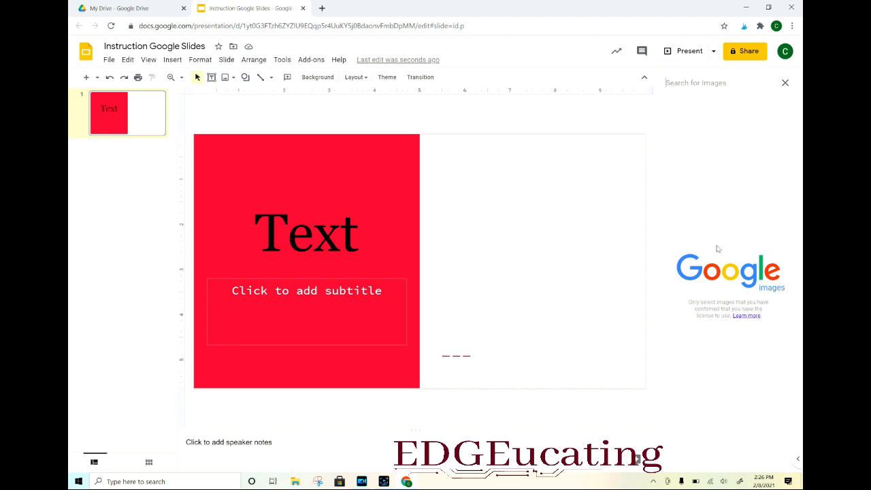
click(714, 82)
text(education )
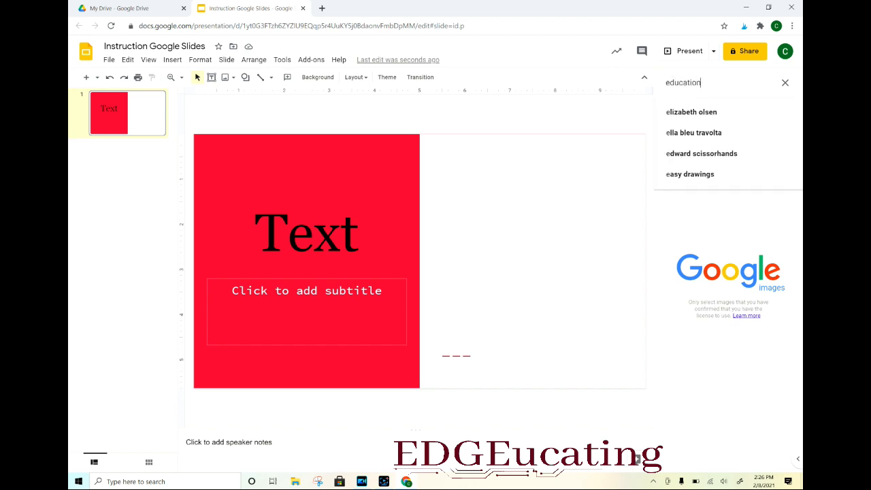
text(al clip)
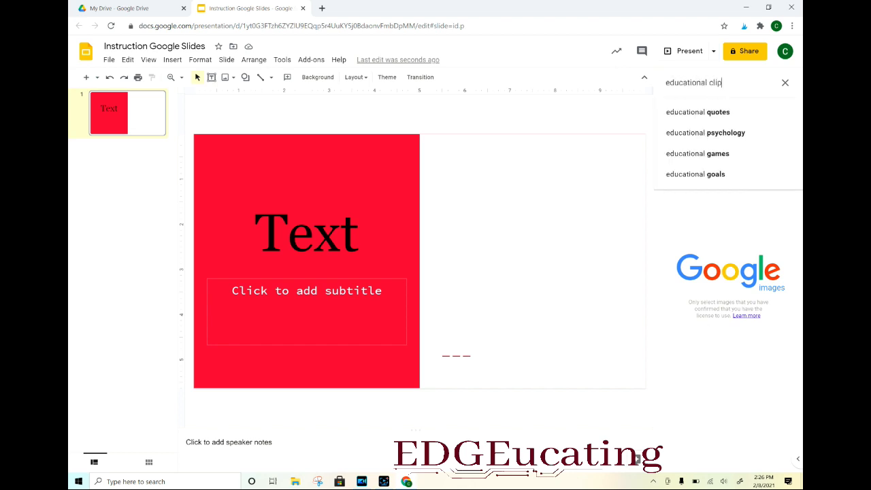
text(art f)
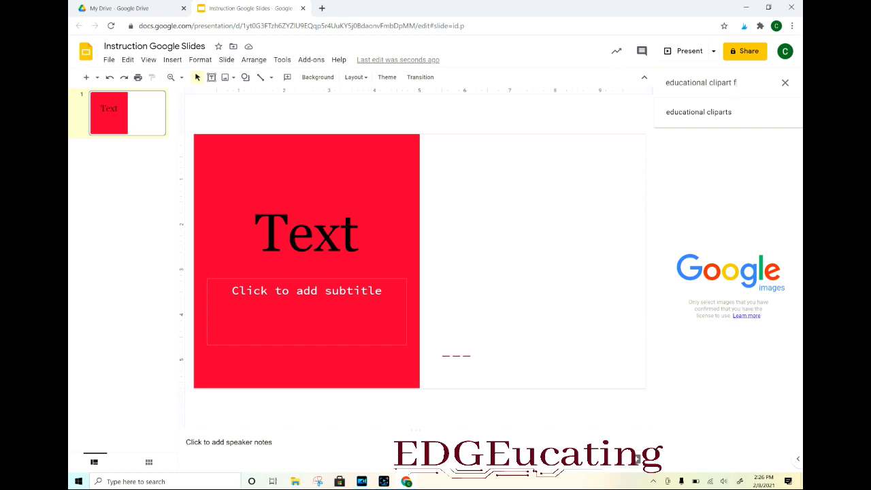
text(ree)
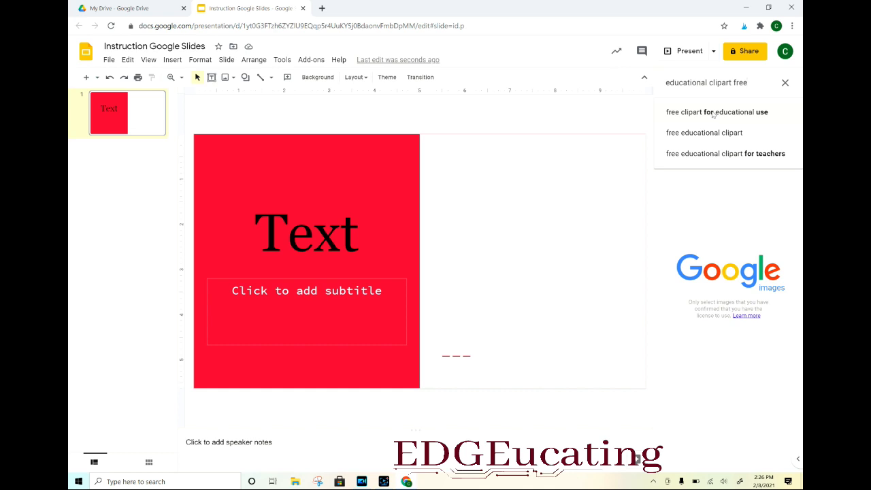
click(710, 159)
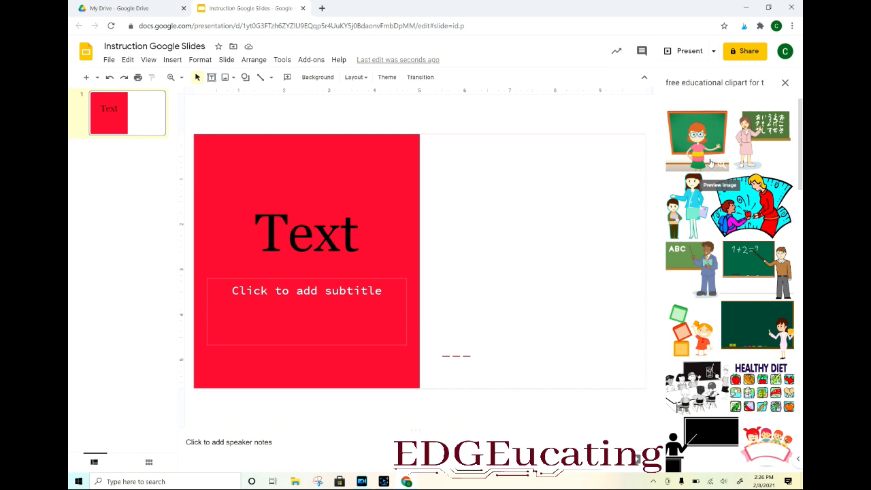
Find the "NUMBERS" clipart with the digits 0 to 9 among the image results and insert it on the slide.
drag(800, 113, 795, 295)
scroll(793, 303, down, 3)
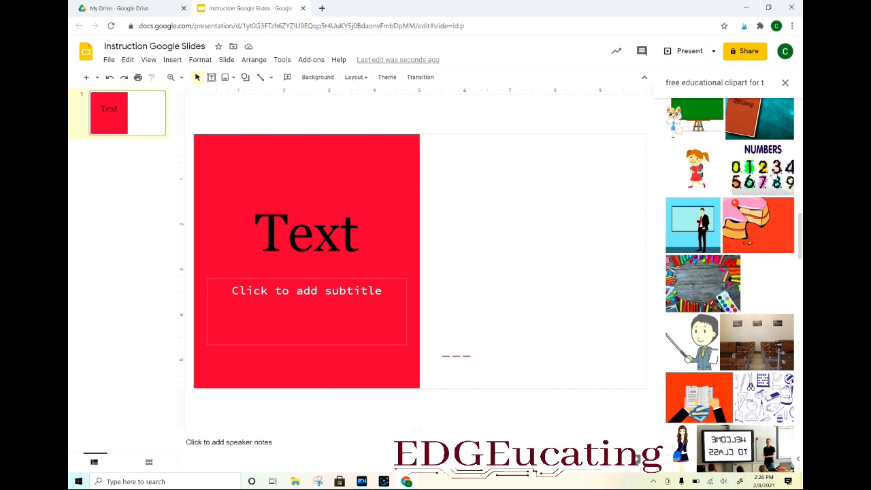
click(772, 173)
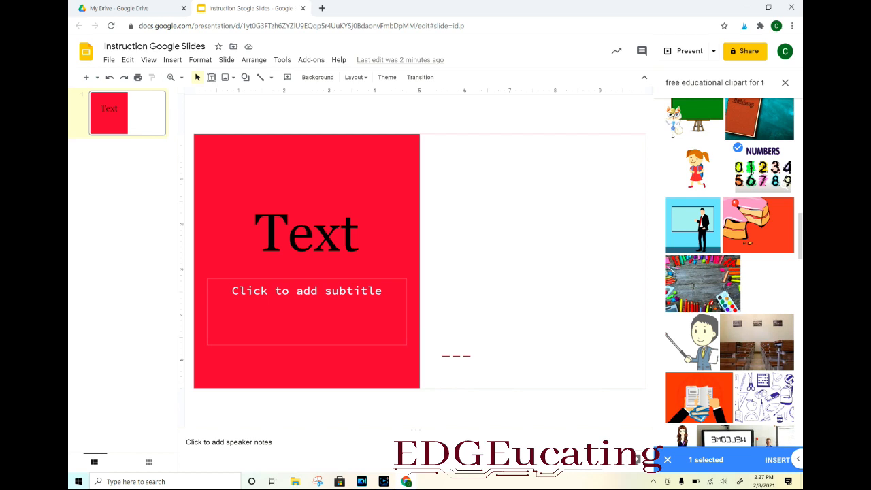
click(775, 460)
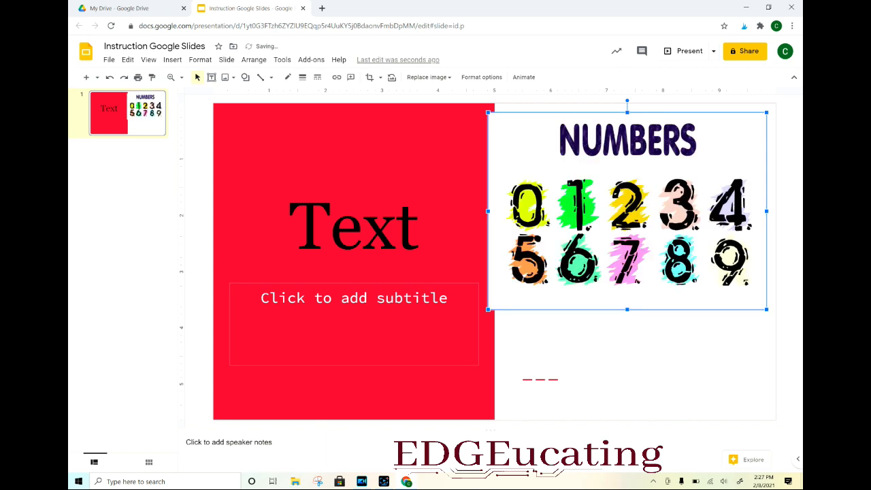
Move the numbers image fully onto the white half and scale it down proportionally from its upper-left corner.
drag(548, 120, 555, 134)
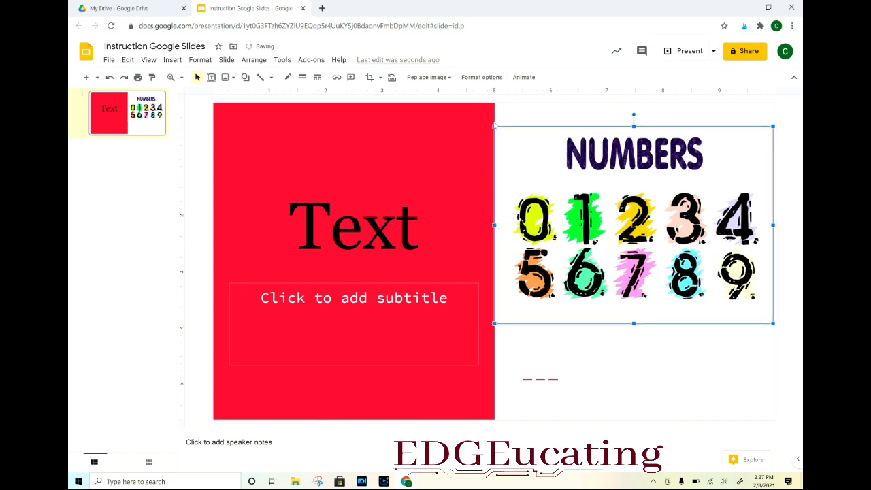
drag(493, 126, 494, 128)
drag(494, 128, 533, 154)
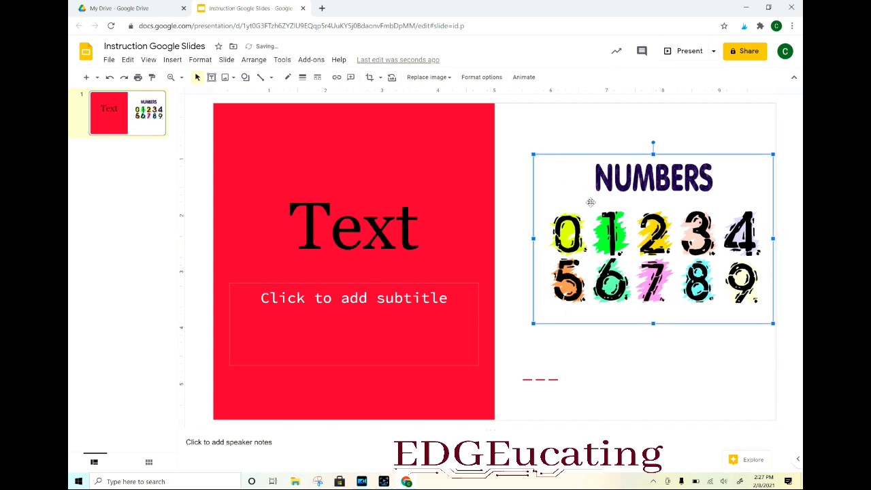